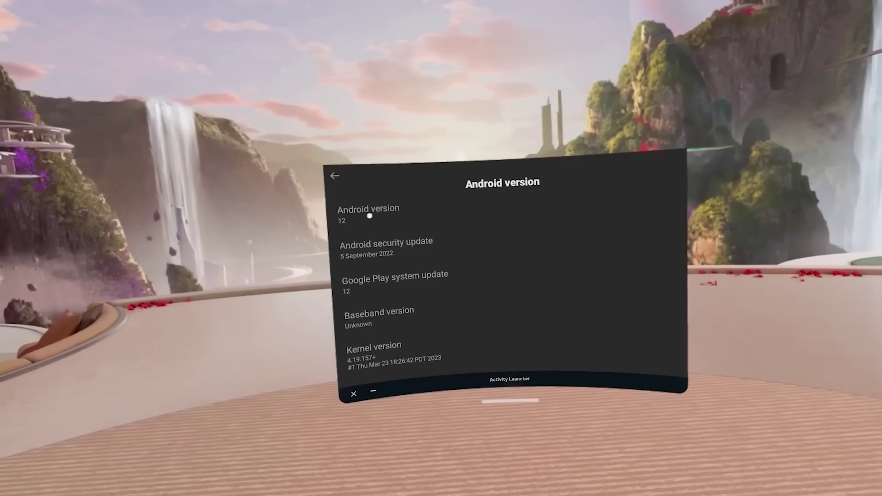
Reveal the Android 12 clock easter egg and spin its hands around the dial
click(370, 216)
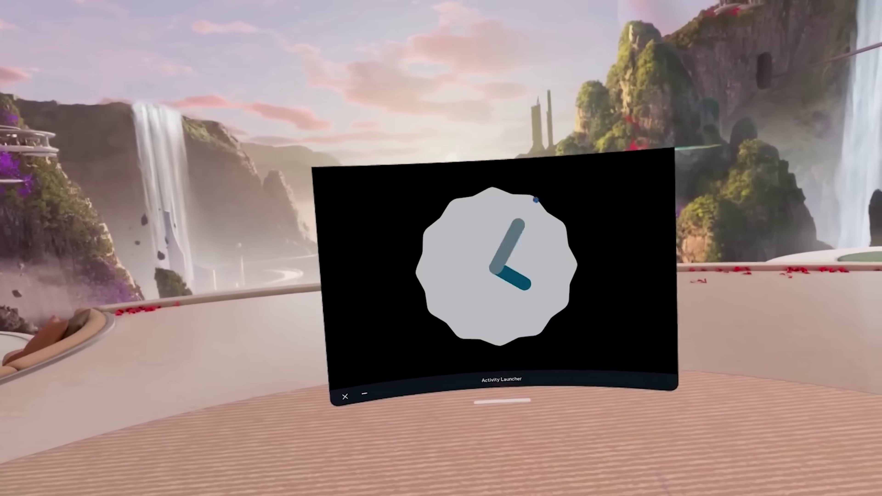
drag(541, 208, 498, 319)
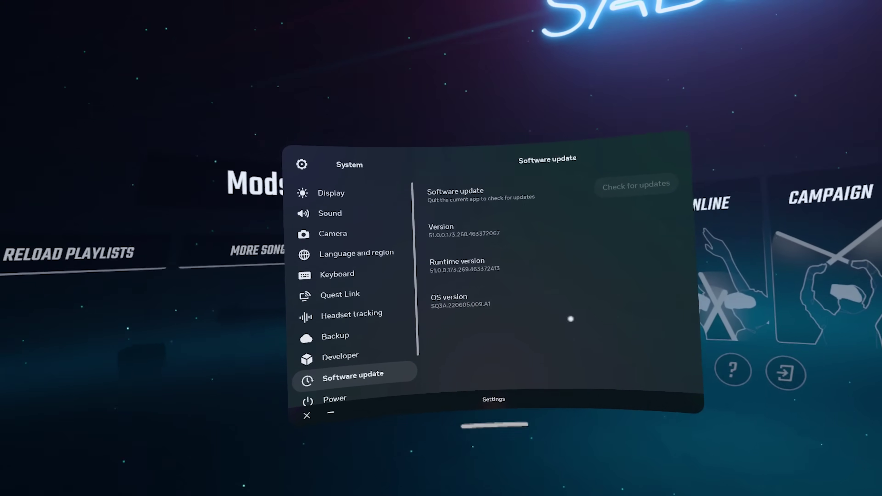
Leave the system settings for Beat Saber and bring up the Solo song list
key(Escape)
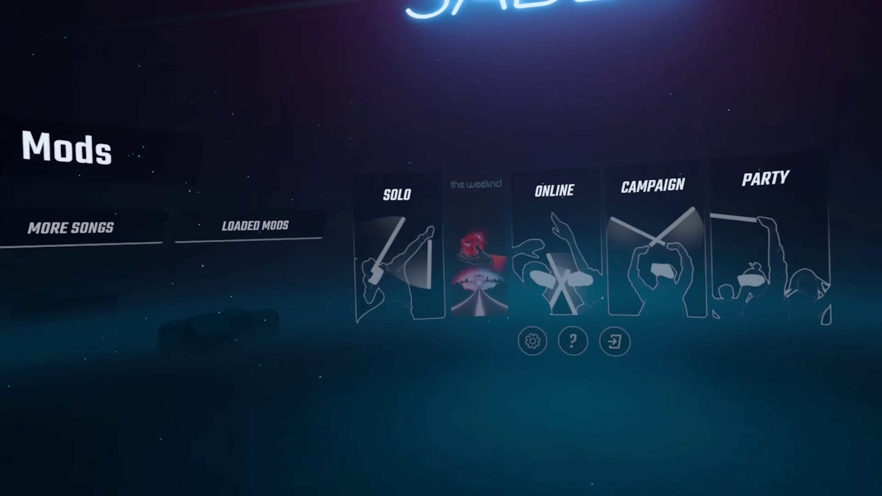
click(403, 271)
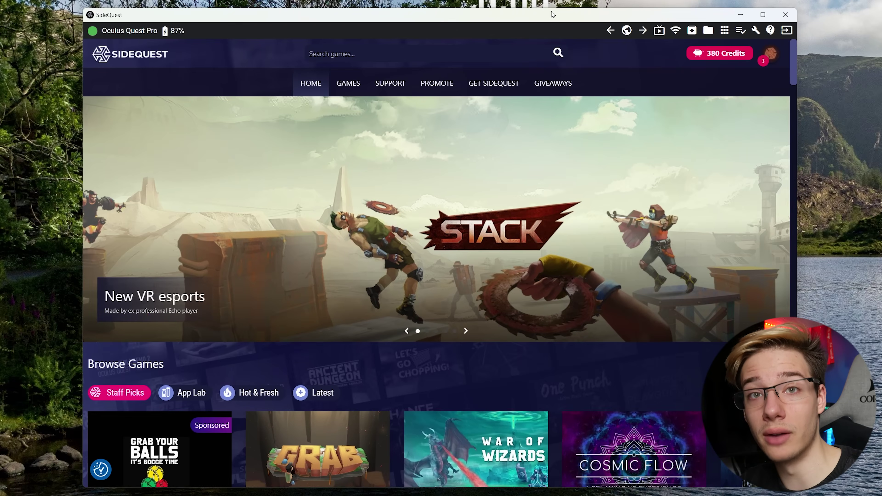
Search SideQuest for 'quest' and scroll through the App Version Switcher's detail page
click(442, 48)
text(quest app switcher)
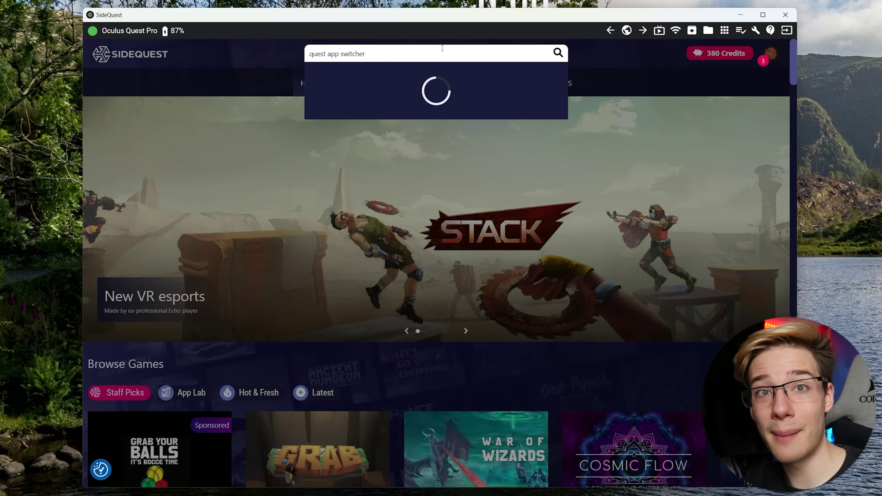
key(Return)
click(175, 180)
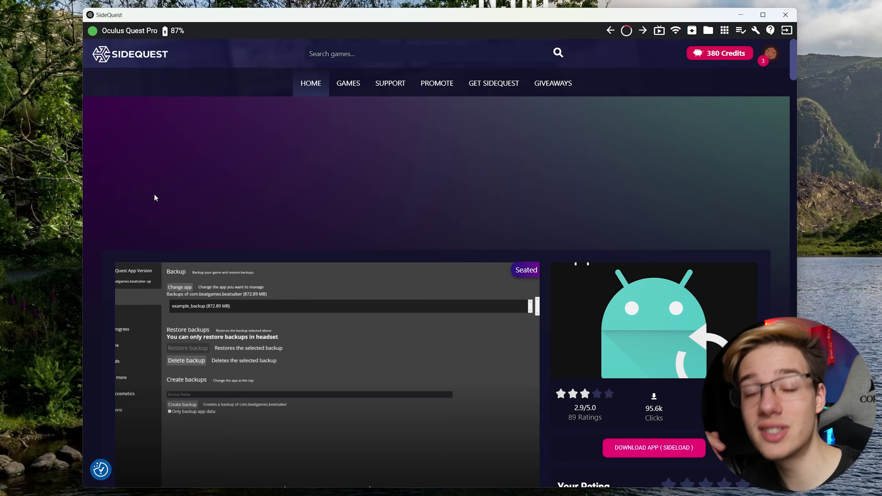
scroll(655, 209, down, 3)
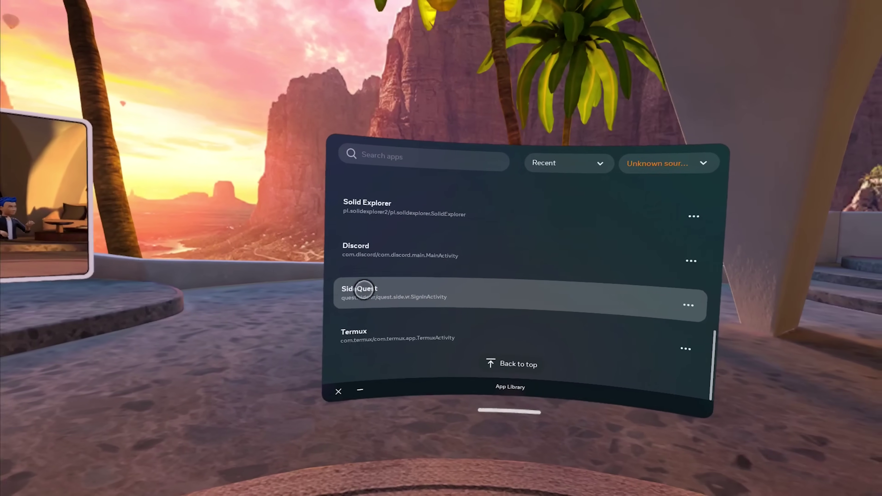
In the headset's SideQuest, search 'quest app' and sideload the version switcher
click(350, 297)
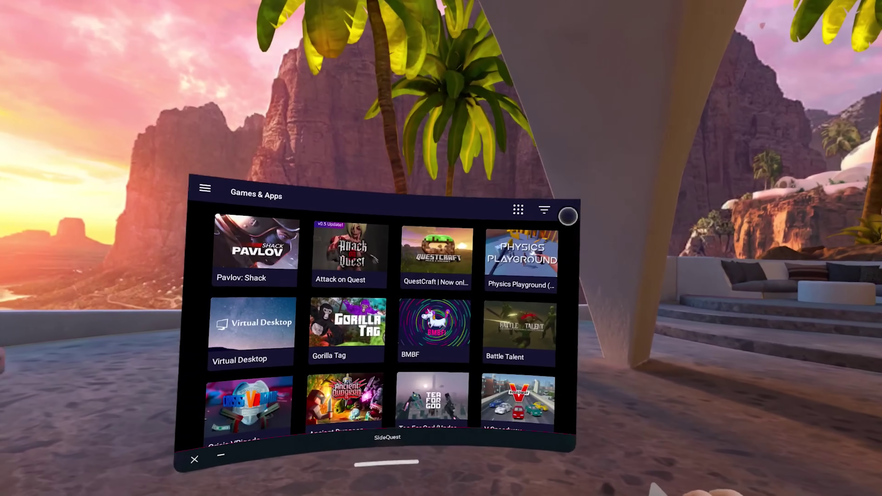
click(567, 213)
text(quest app)
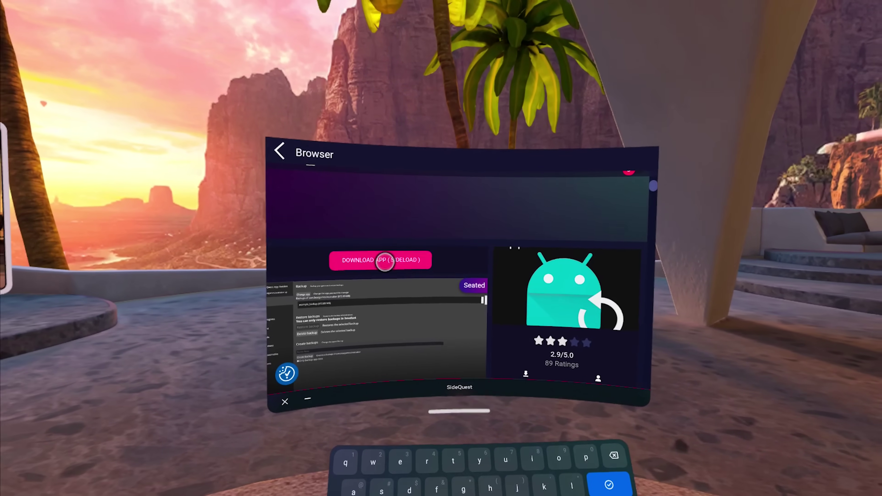
click(384, 261)
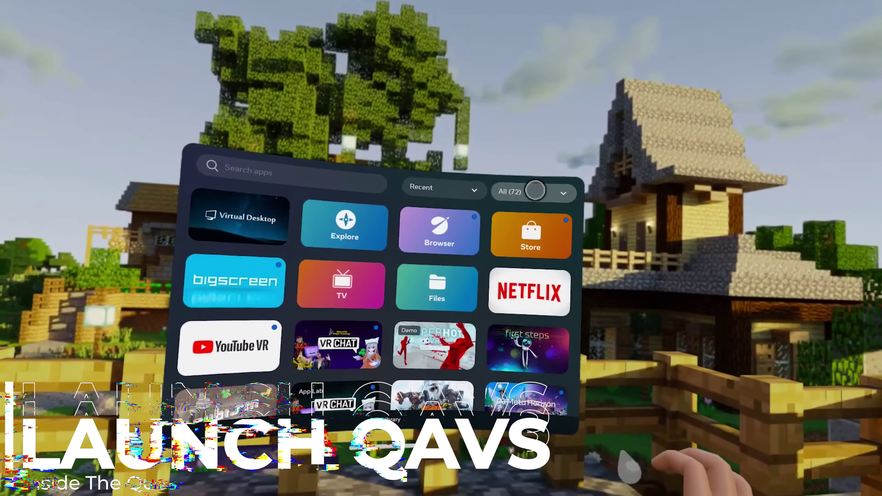
Filter the App Library to show only apps from unknown sources
click(535, 191)
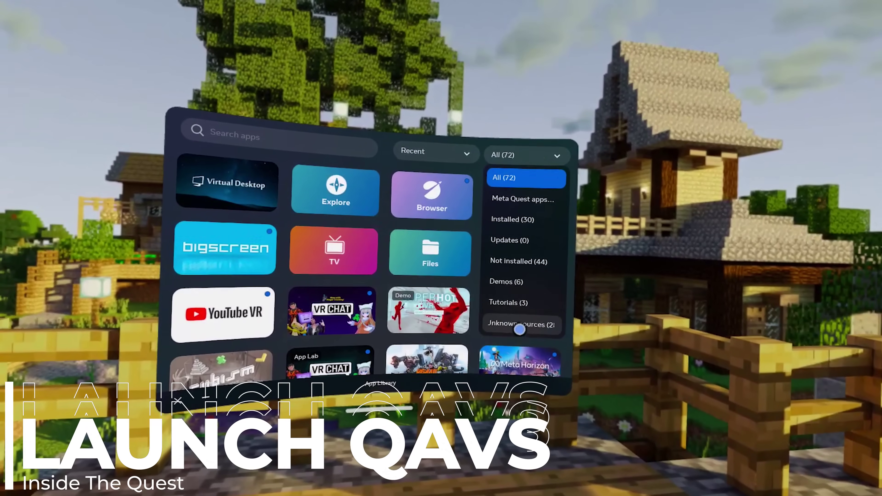
click(518, 327)
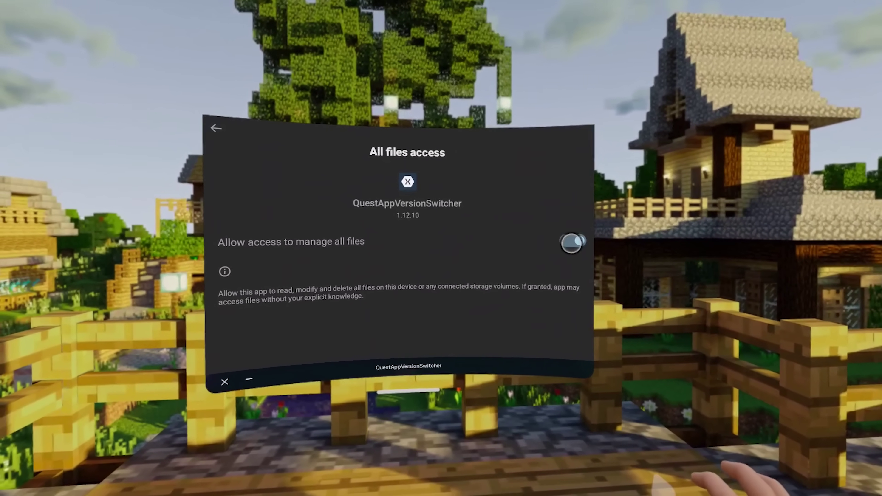
Grant QuestAppVersionSwitcher permission to manage all files and return to the app
click(571, 243)
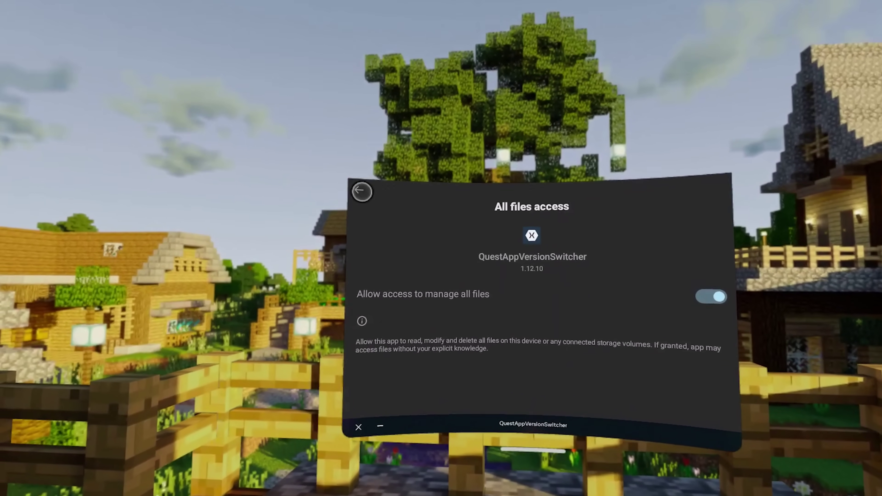
click(362, 191)
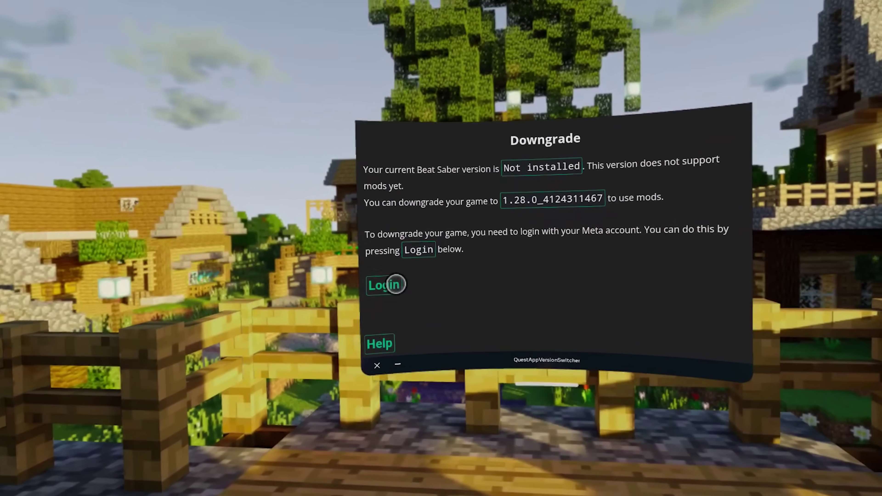
Try the Meta login, go back to Downgrade after the error, then open App Library
click(401, 278)
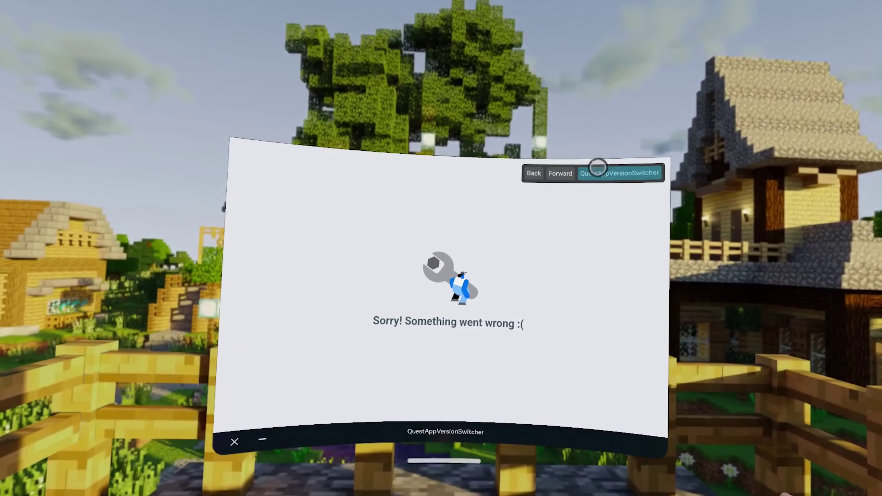
click(597, 170)
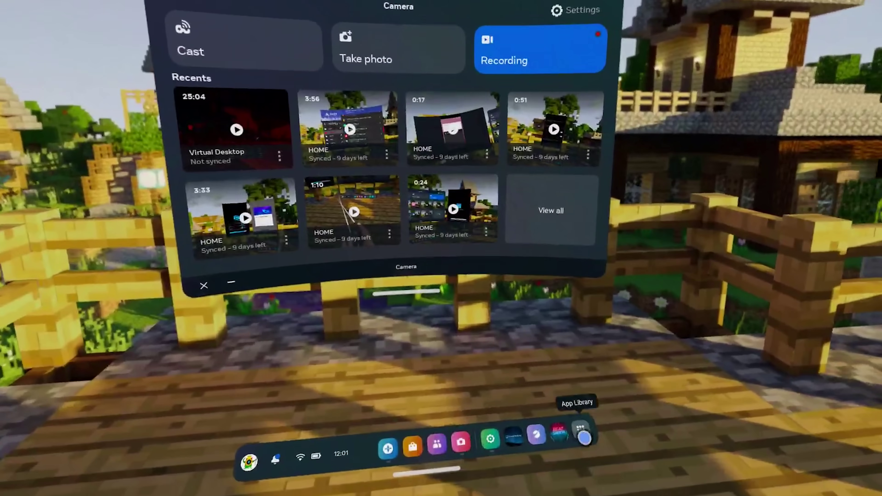
click(583, 411)
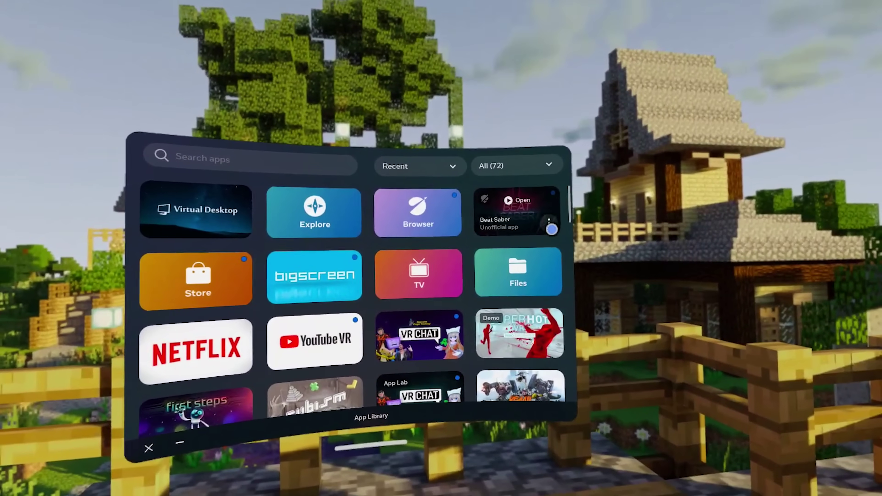
Uninstall Beat Saber from its tile's options menu and confirm the removal
click(737, 217)
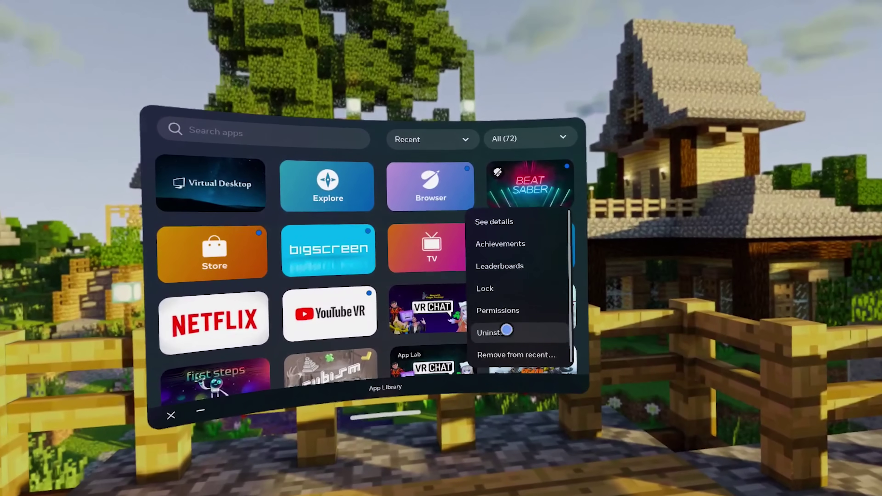
click(505, 353)
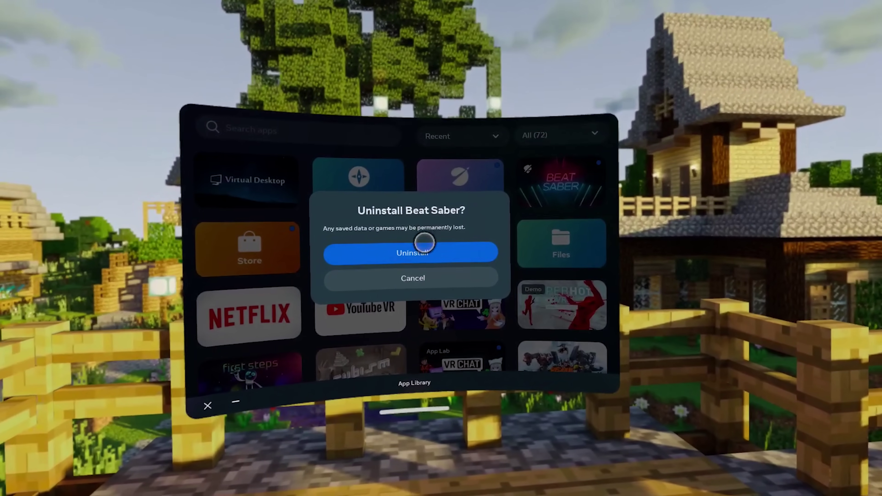
click(392, 253)
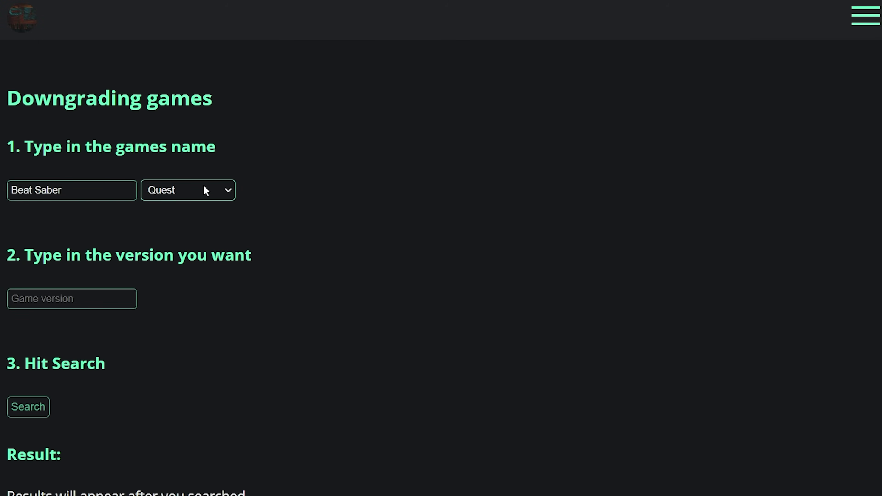
Search OculusDB for Quest Beat Saber versions matching game version 1.28
click(206, 191)
click(206, 191)
click(55, 300)
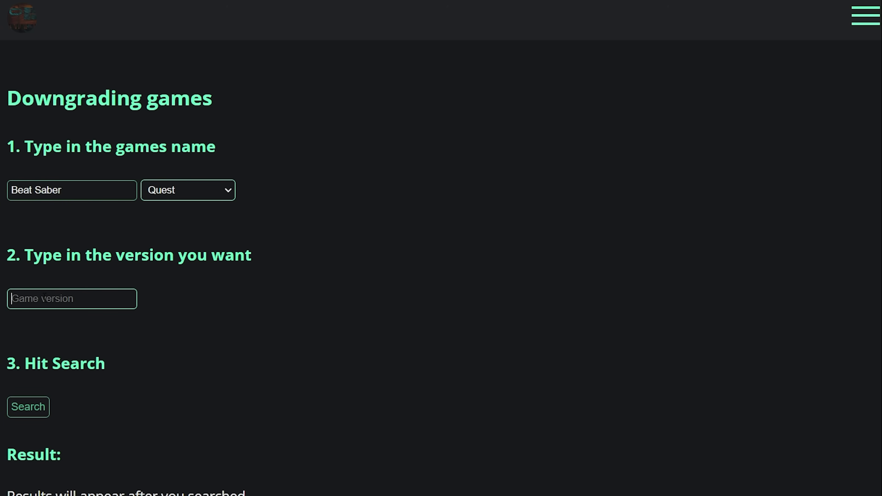
text(1.28)
click(23, 404)
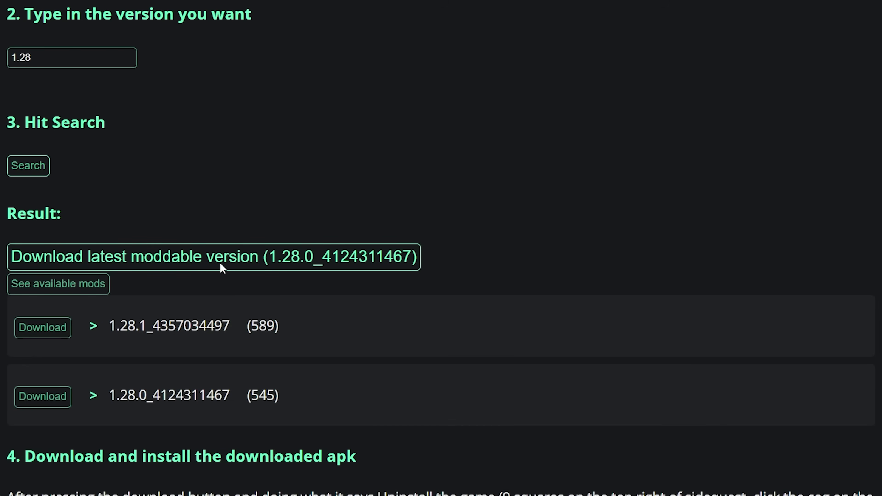
click(228, 261)
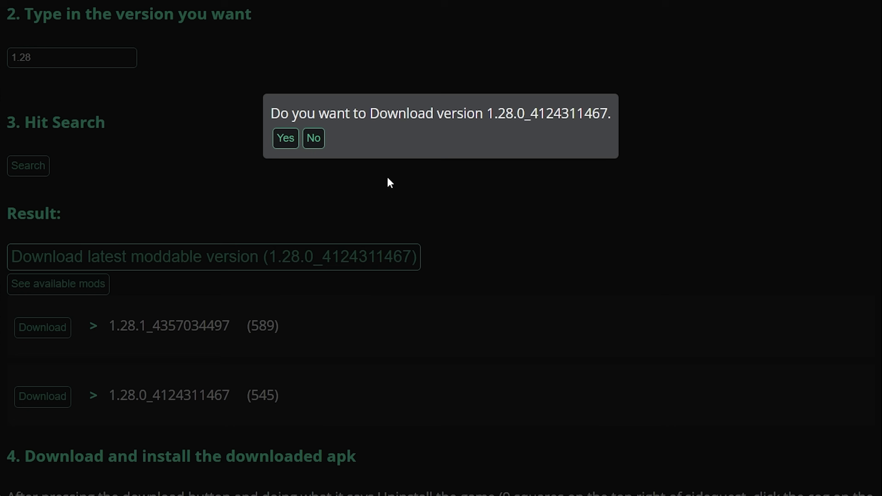
click(282, 146)
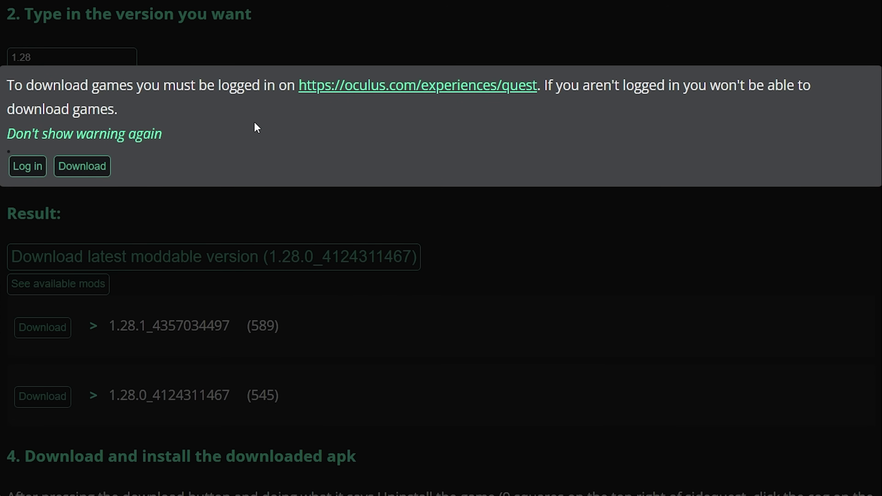
click(70, 165)
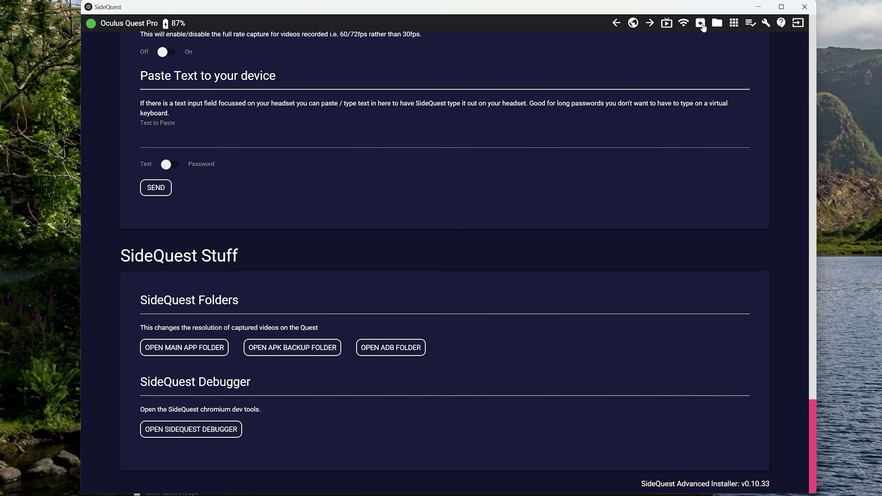
Install beat-saber (1).apk from the Downloads folder onto the headset
click(700, 24)
double_click(248, 136)
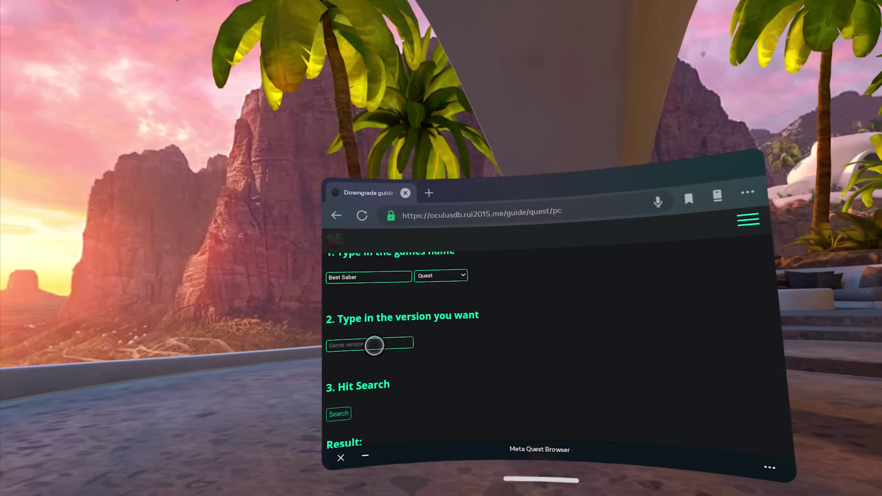
Enter '1' in OculusDB's version field to narrow the Beat Saber version list
click(373, 342)
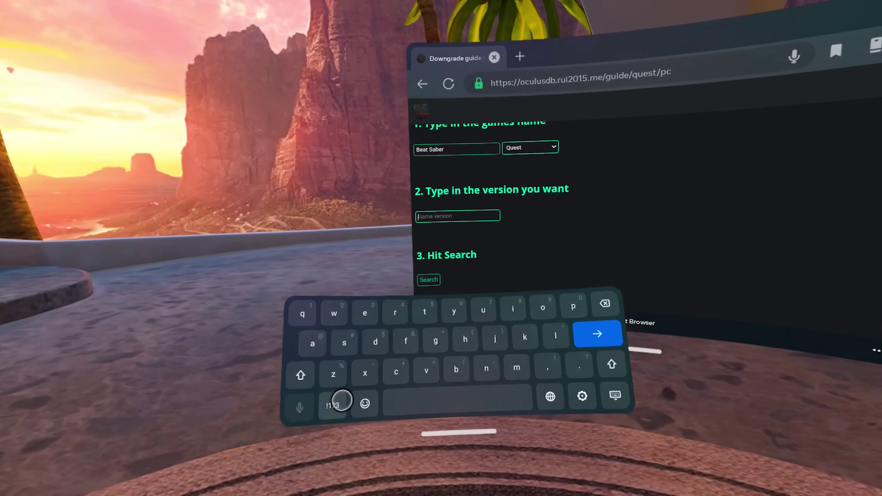
click(342, 400)
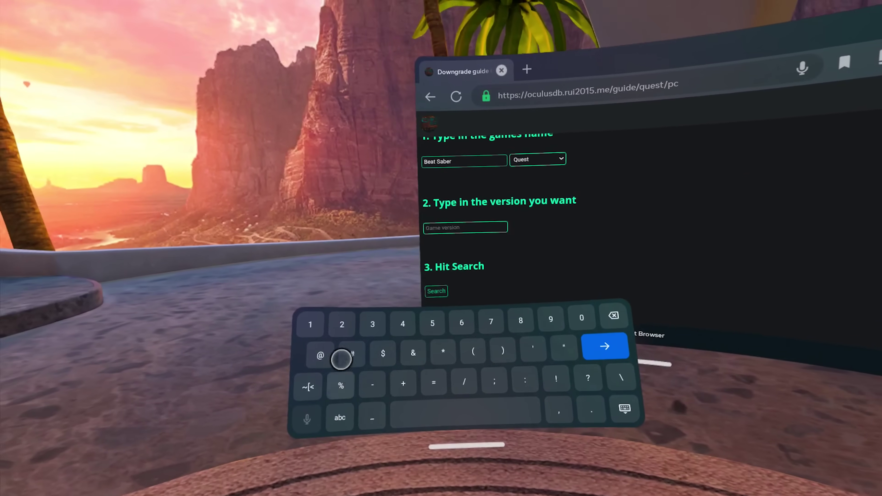
text(1.28)
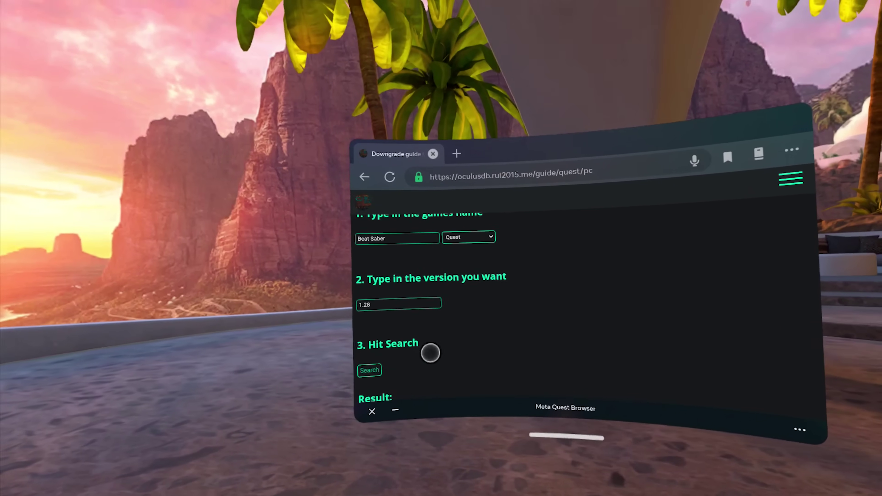
scroll(421, 352, down, 2)
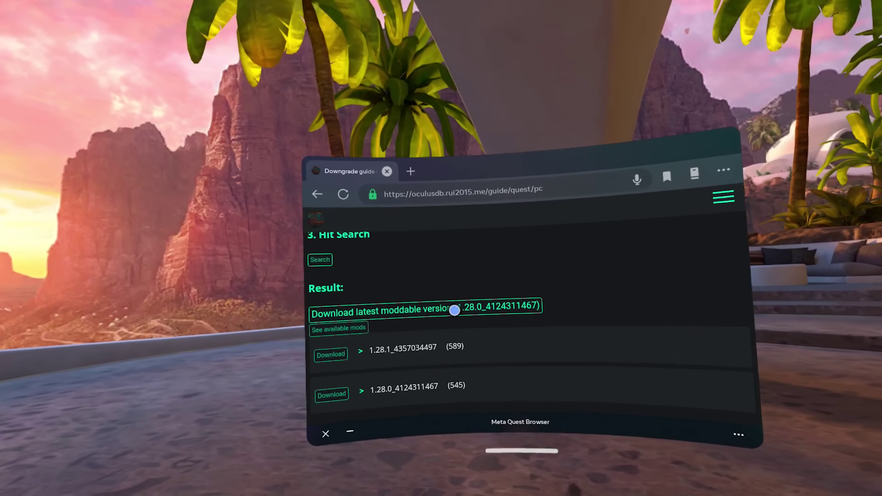
click(452, 317)
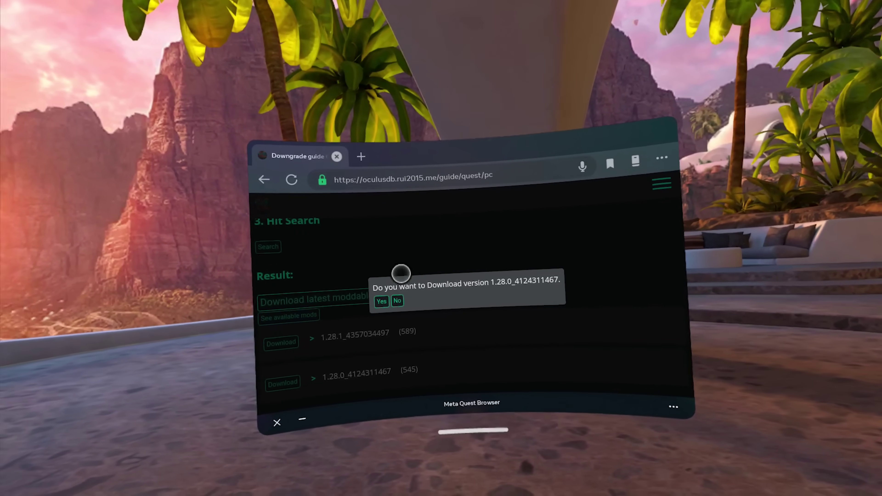
click(379, 293)
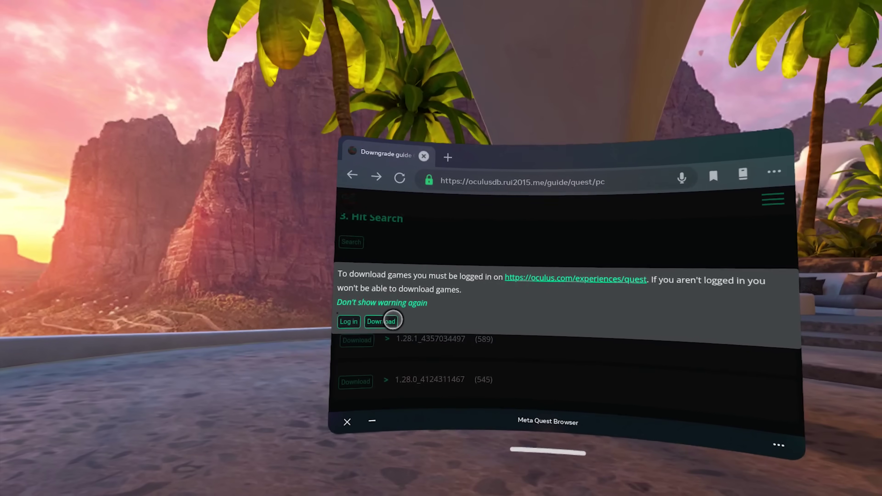
click(392, 317)
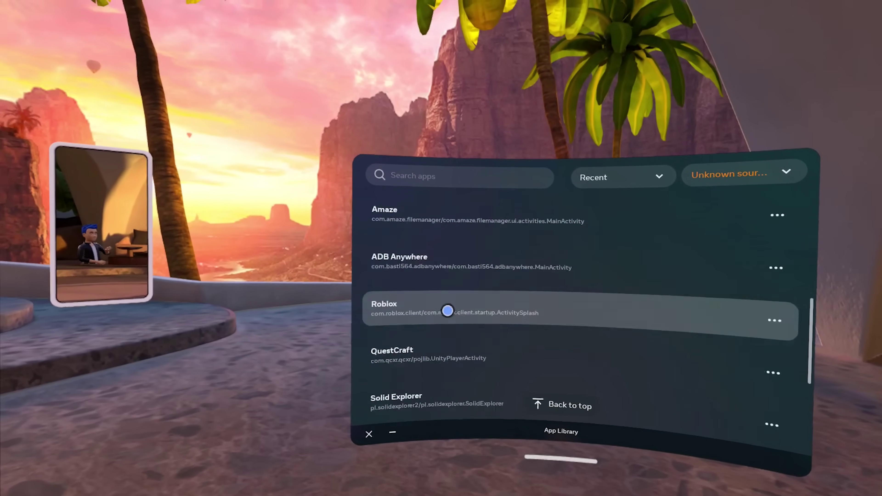
scroll(447, 310, up, 2)
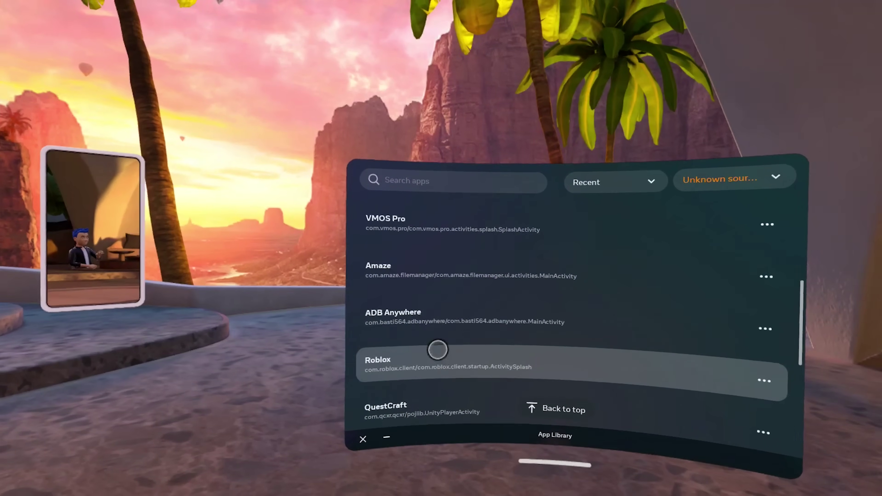
Open beat-saber.apk from Amaze's Download folder and install it
click(429, 265)
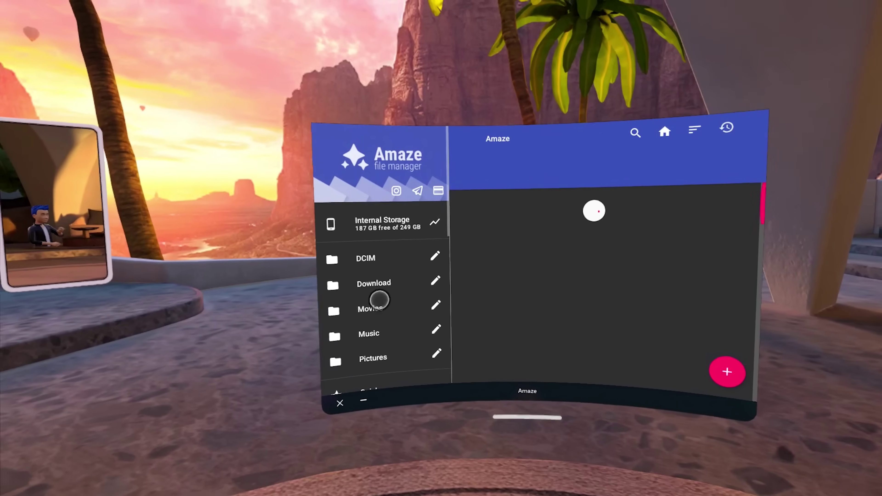
click(367, 286)
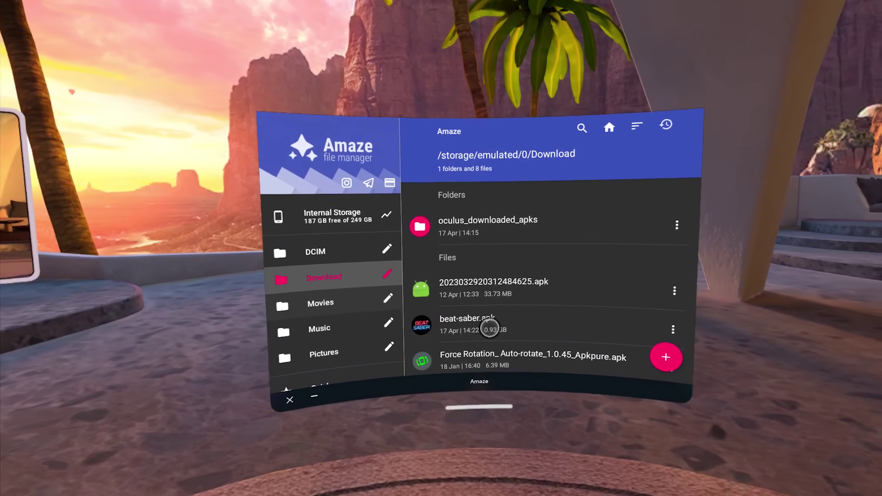
click(486, 330)
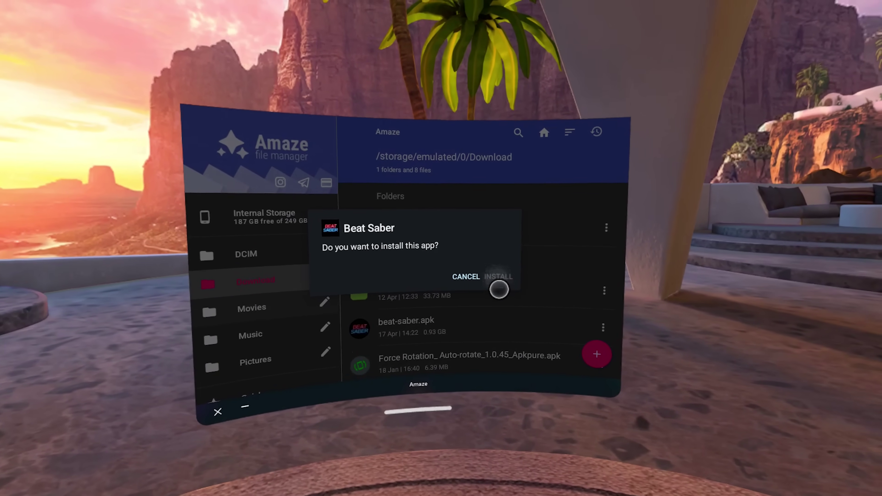
click(498, 278)
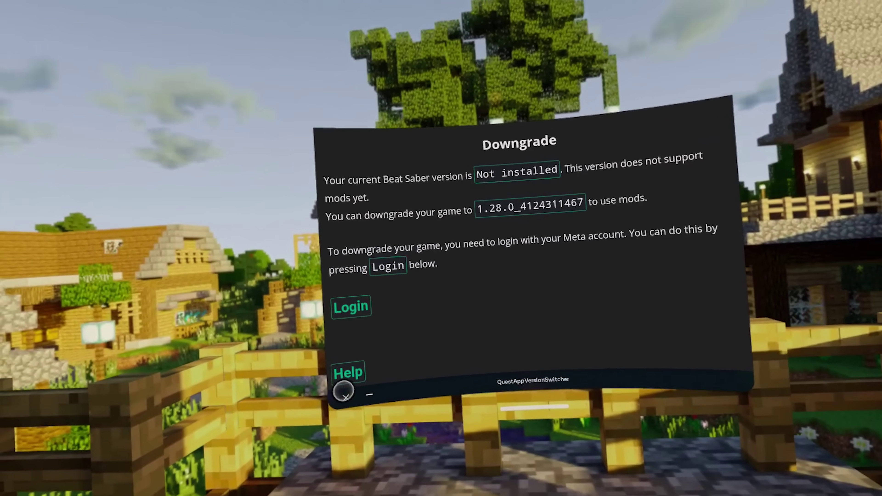
Relaunch QuestAppVersionSwitcher from the App Library, skipping the setup assistant
click(345, 395)
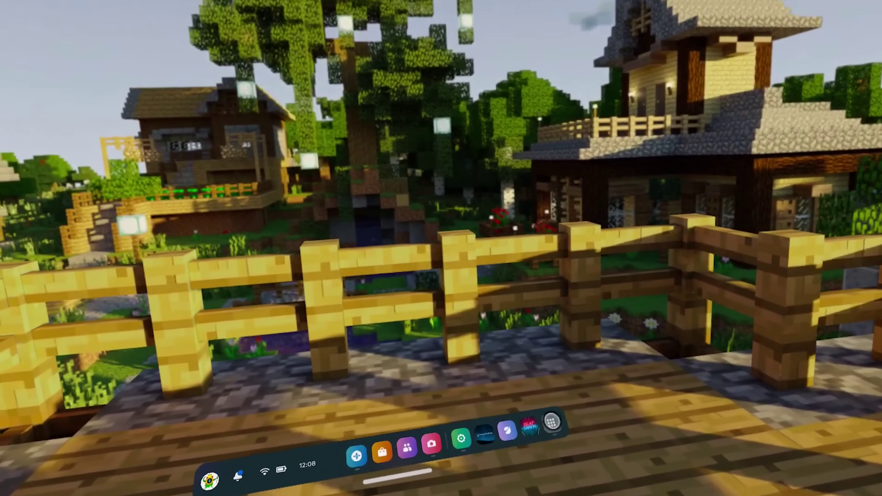
click(553, 422)
click(452, 236)
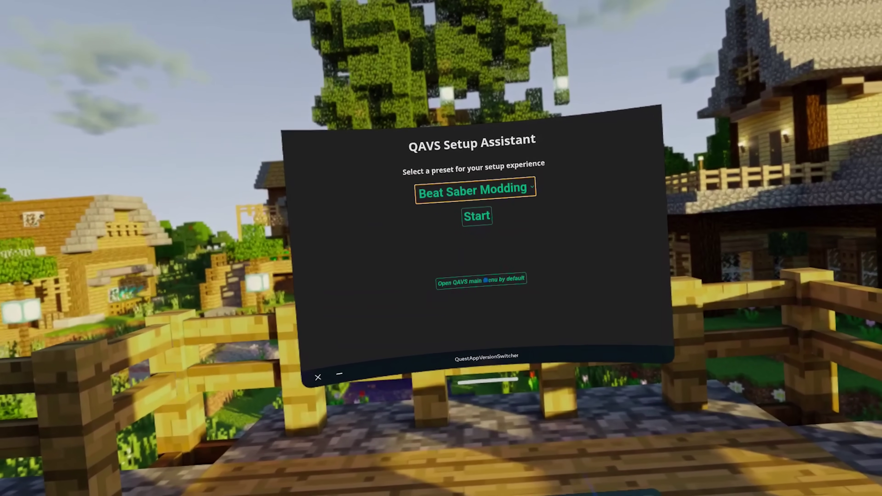
click(486, 280)
In Mod my game, switch the app to com.beatgames.beatsaber and allow obb folder access
click(427, 275)
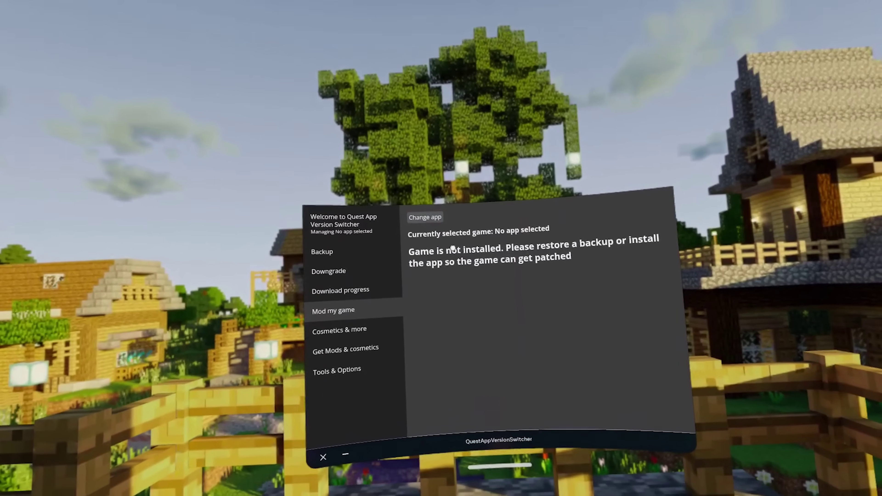
click(424, 217)
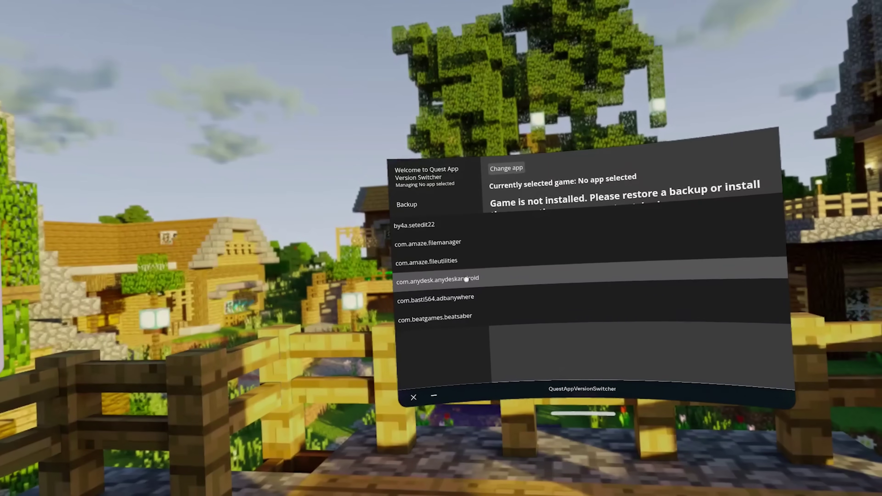
scroll(454, 264, down, 2)
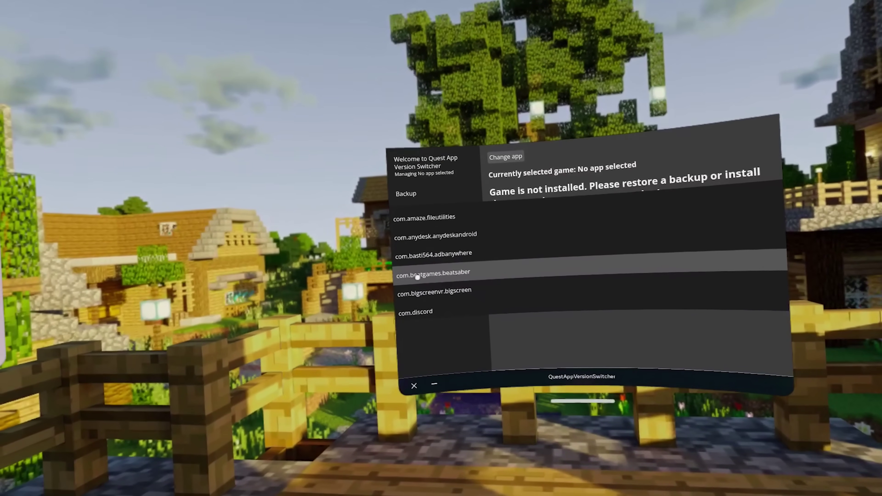
click(457, 278)
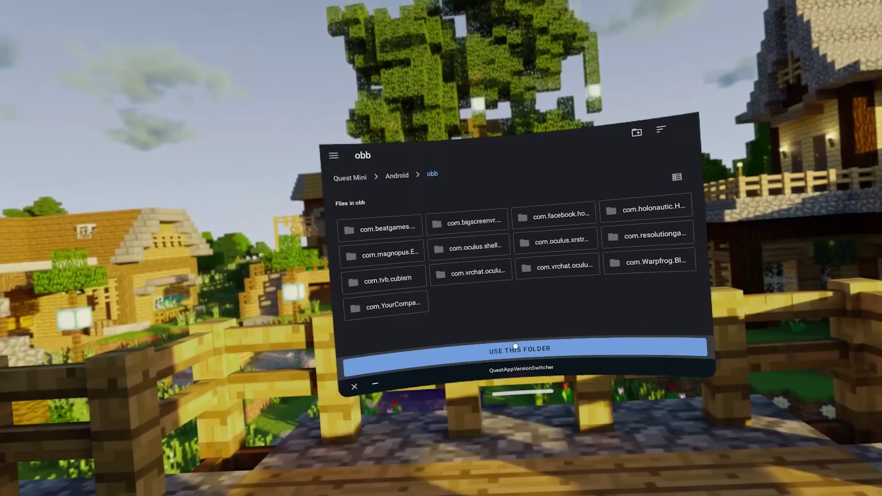
click(524, 346)
click(581, 270)
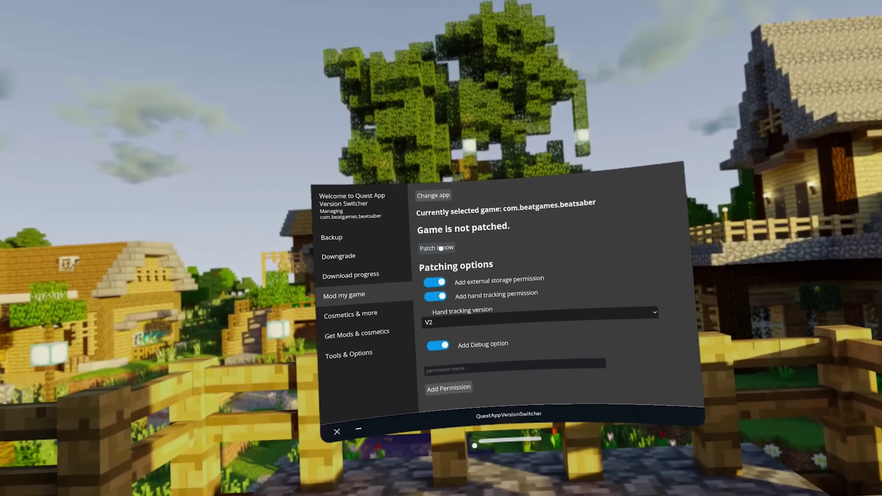
Patch Beat Saber, uninstall the original, allow unknown app installs, and install the patched game
click(441, 249)
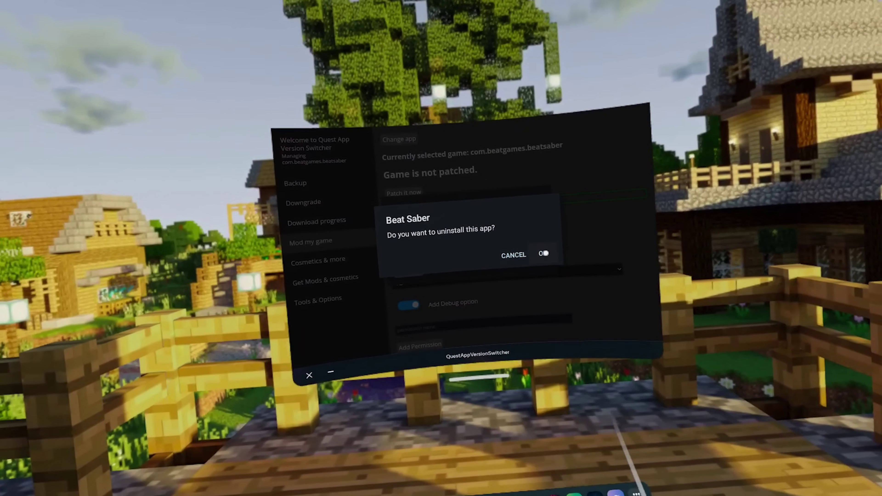
click(544, 253)
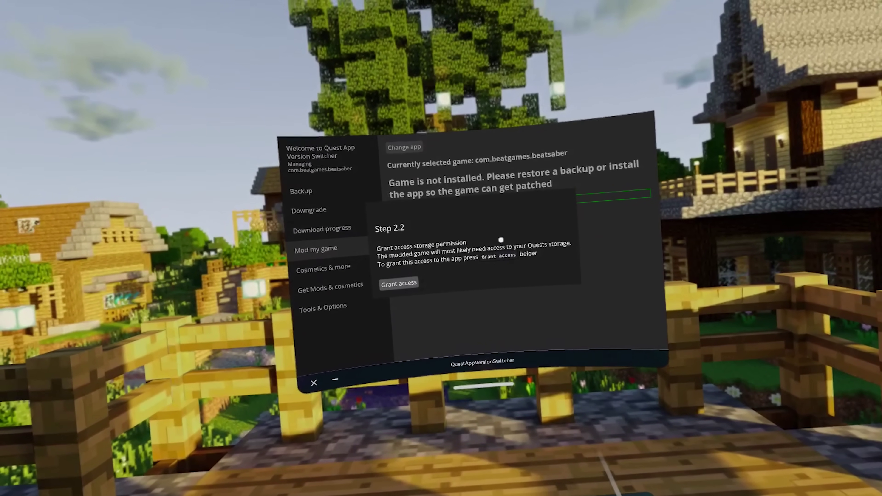
click(400, 278)
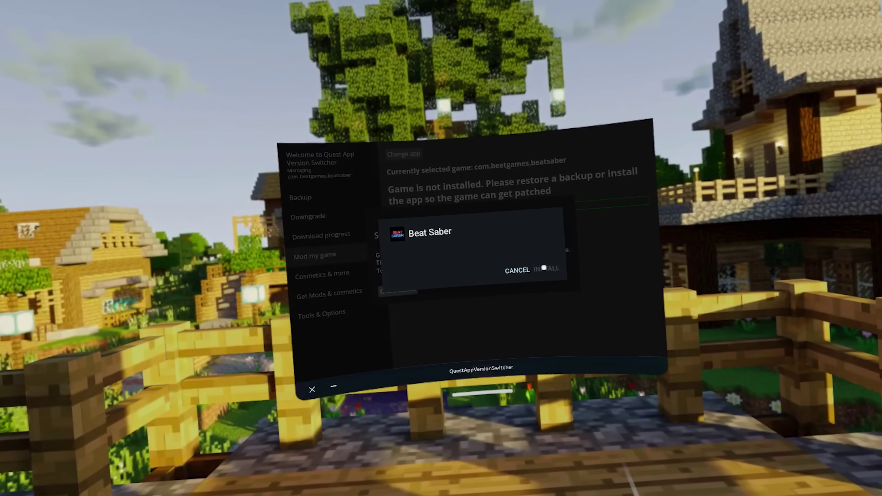
click(544, 268)
click(546, 274)
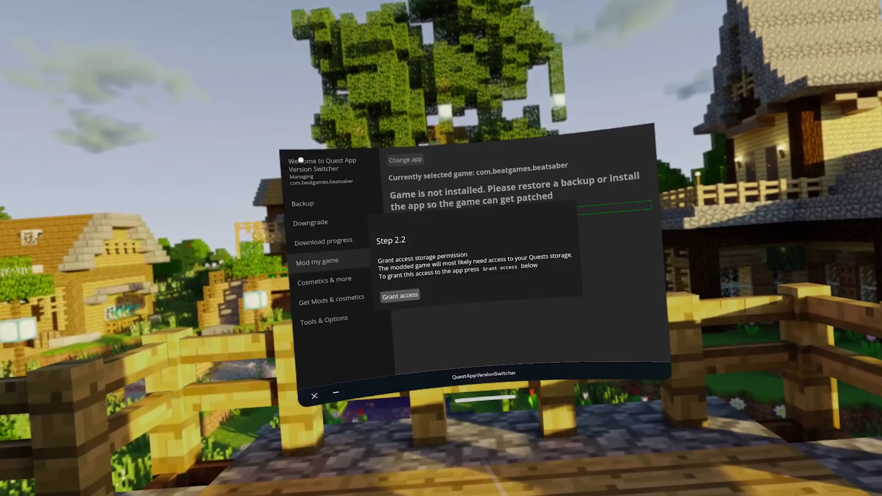
click(411, 288)
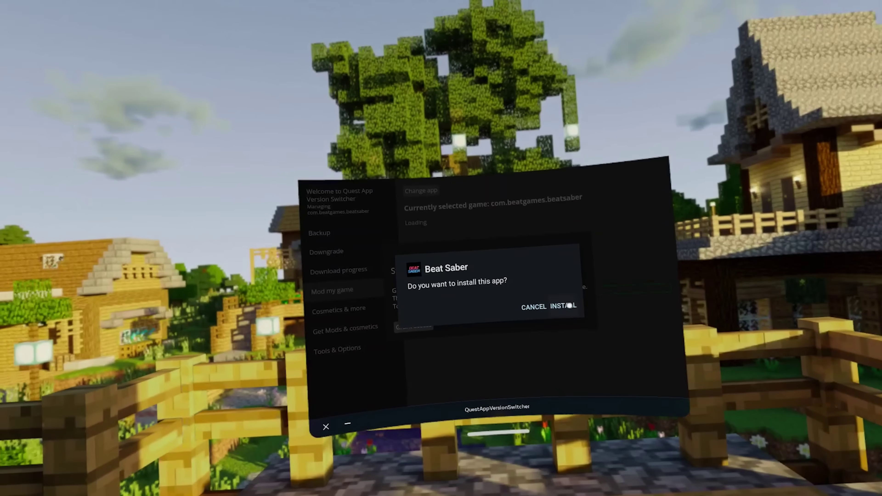
click(569, 303)
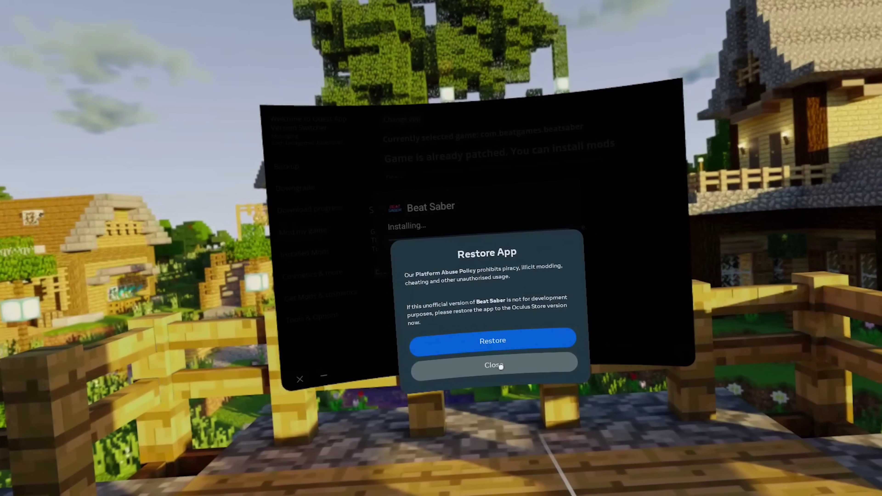
Dismiss the Restore App warning, grant Beat Saber all-files access, and close the Finished! message
click(500, 366)
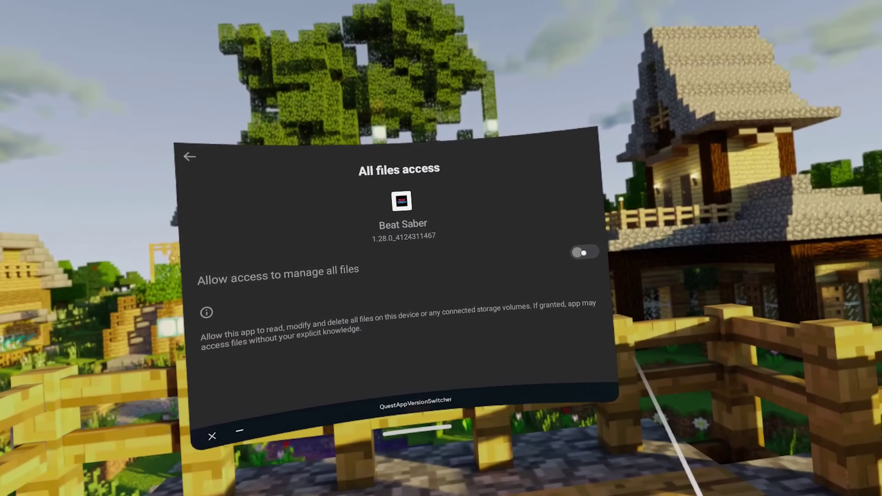
click(614, 238)
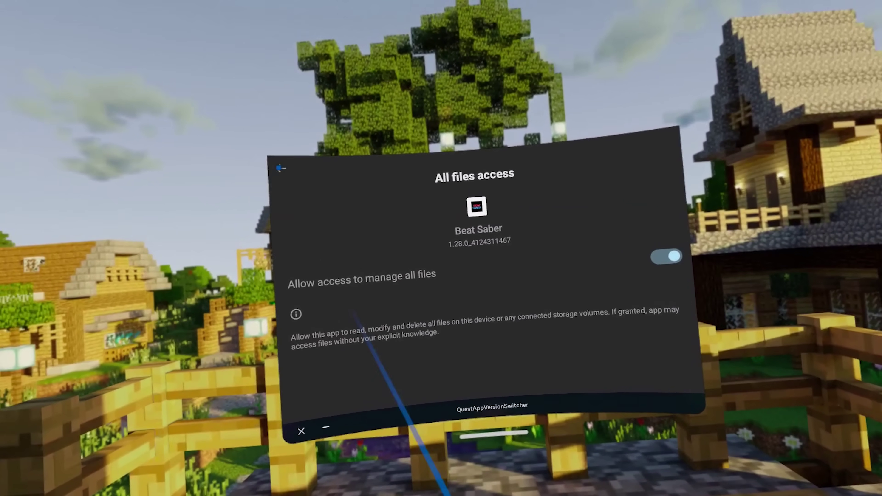
key(Escape)
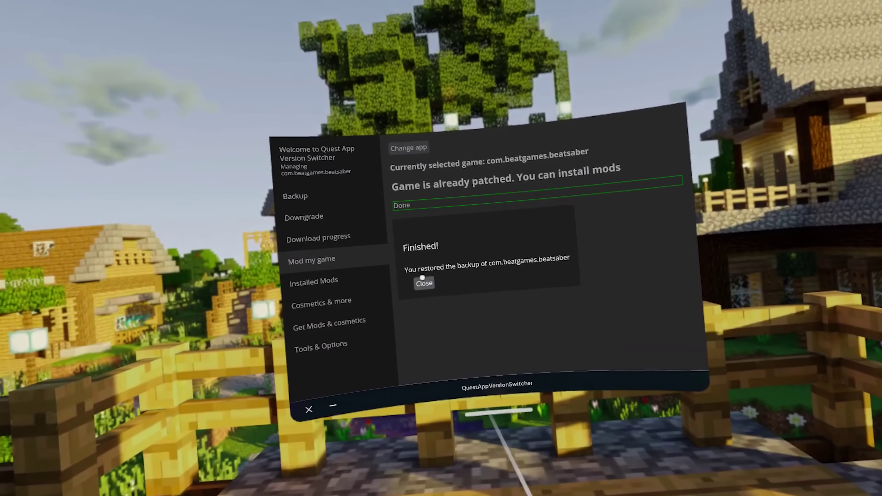
click(423, 280)
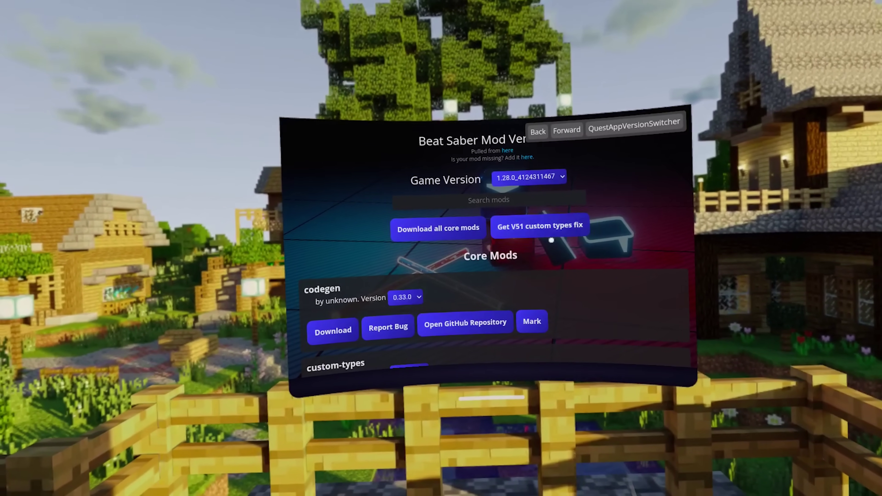
Download all core mods for 1.28.0, then return and launch the modded Beat Saber
click(548, 235)
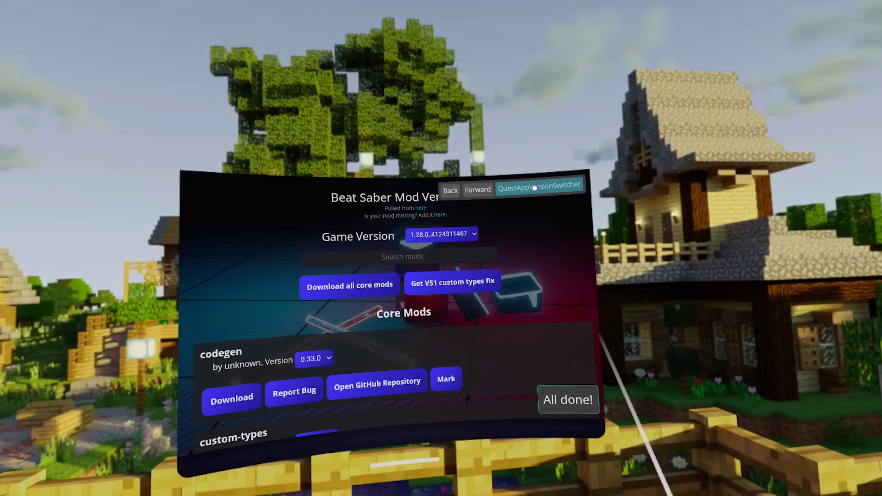
click(636, 126)
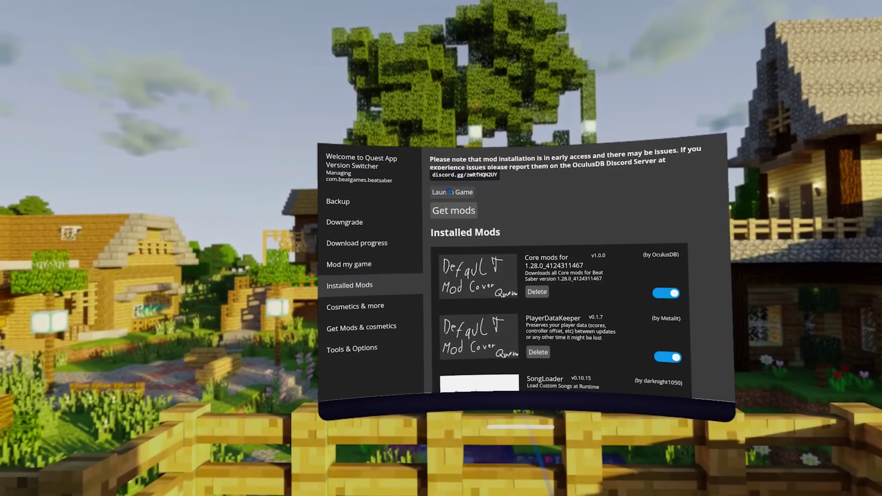
click(449, 191)
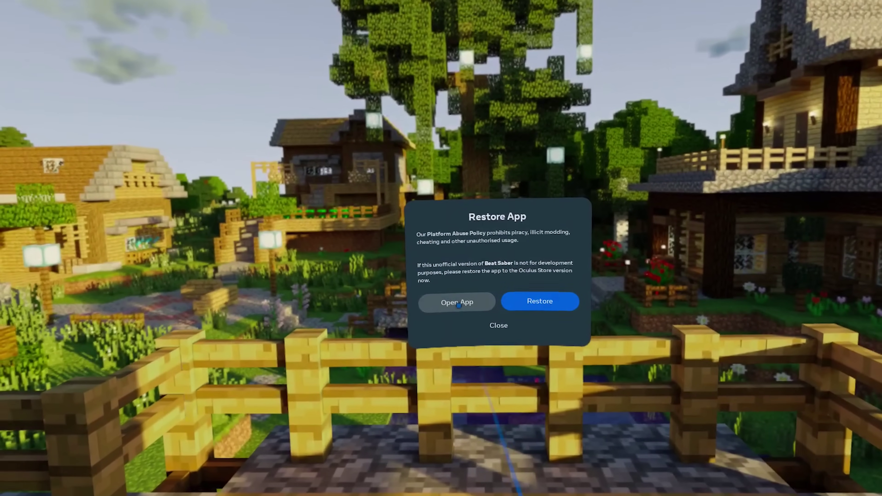
In Beat Saber's Solo list, pick the custom song Flamingo and press Play
click(458, 305)
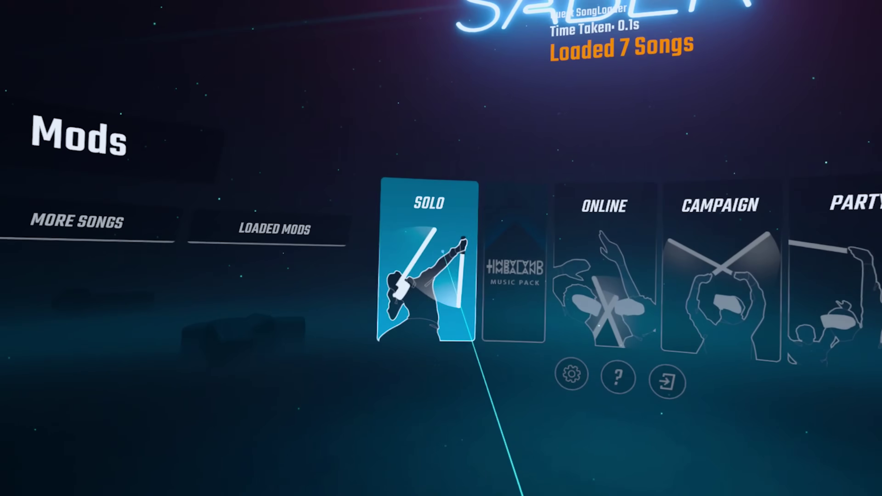
click(494, 330)
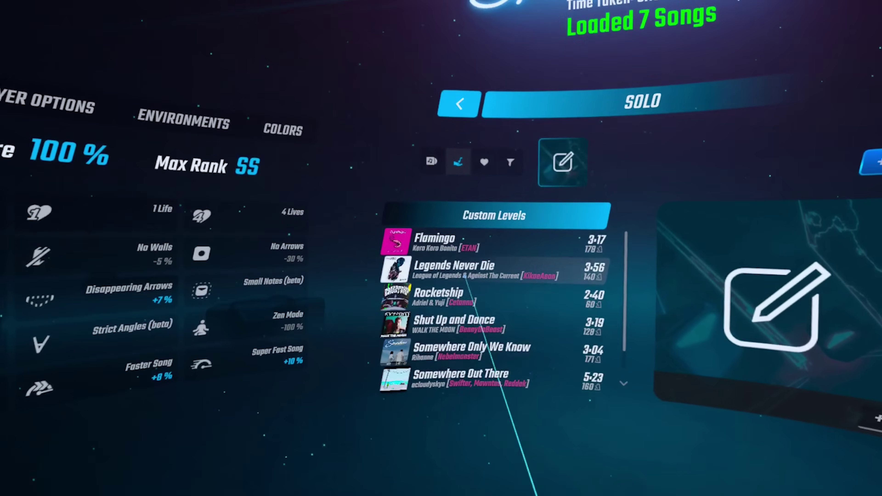
click(427, 266)
click(408, 238)
click(549, 328)
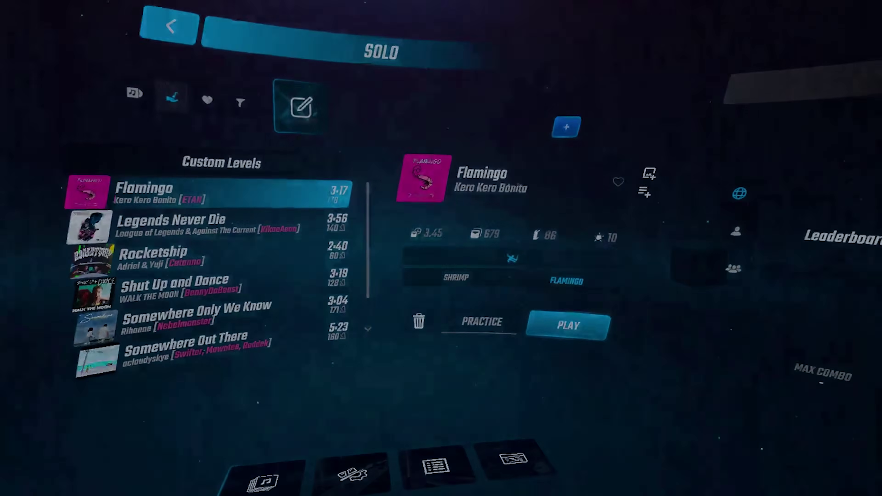